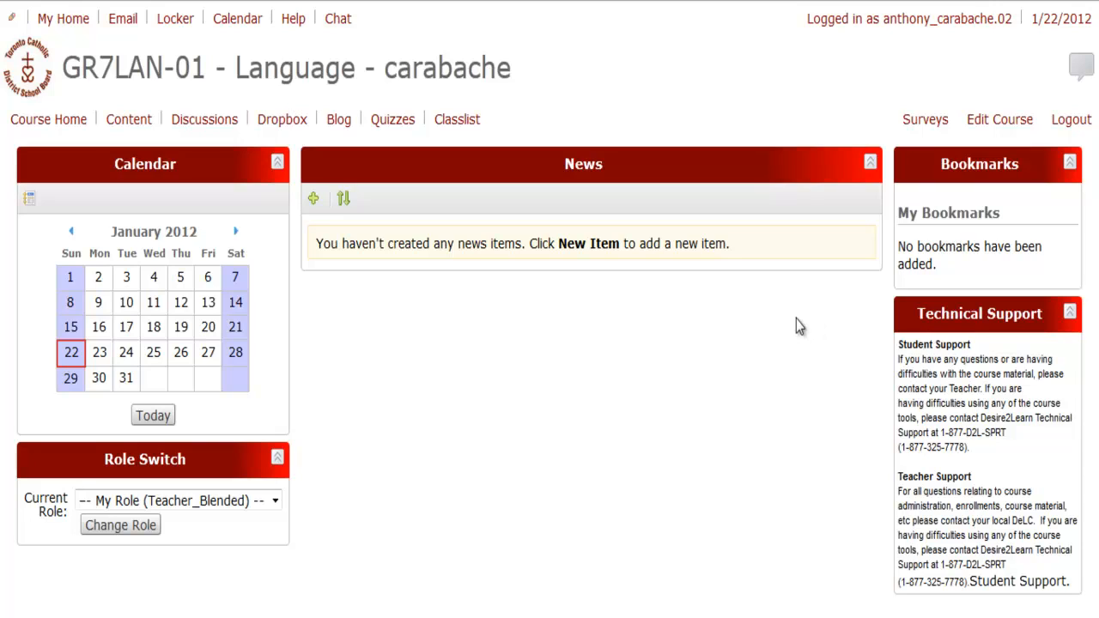
# Open the course's discussions and look through the forums and topics of Units 1 to 3.
pyautogui.click(184, 127)
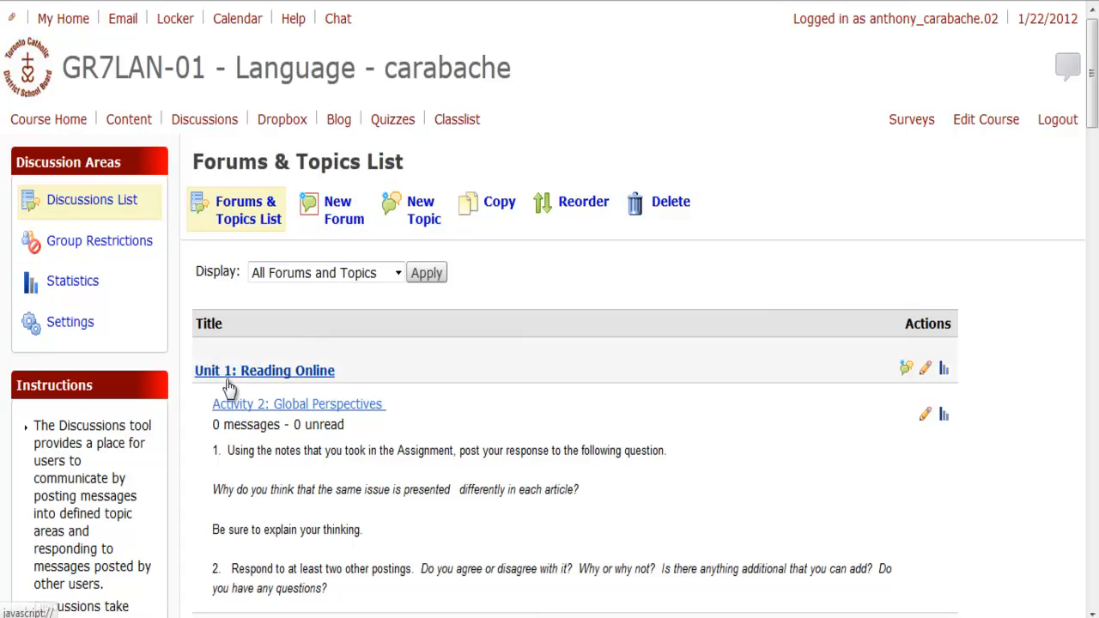
pyautogui.scroll(-8, 227, 386)
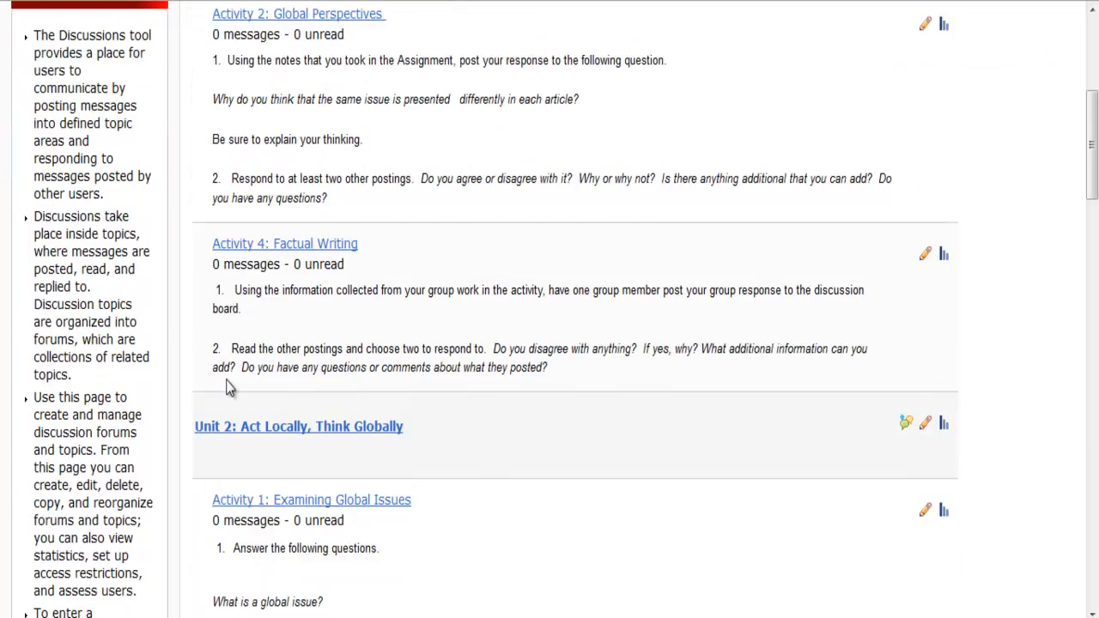
pyautogui.scroll(-3, 227, 382)
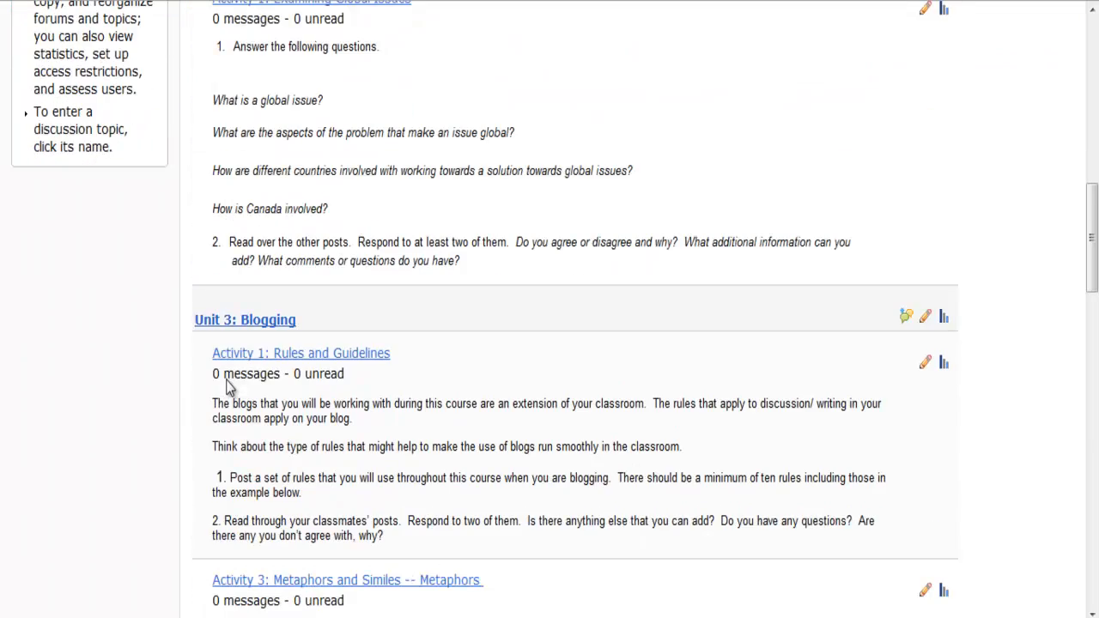
pyautogui.scroll(-3, 228, 387)
pyautogui.scroll(-3, 227, 386)
pyautogui.scroll(15, 227, 386)
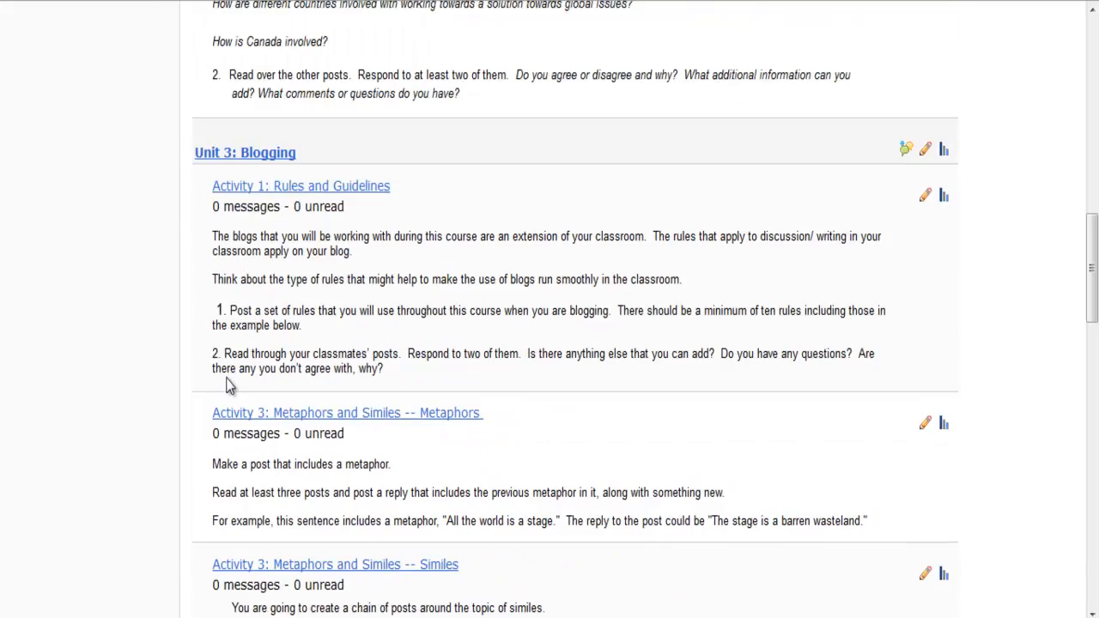
pyautogui.scroll(2, 227, 386)
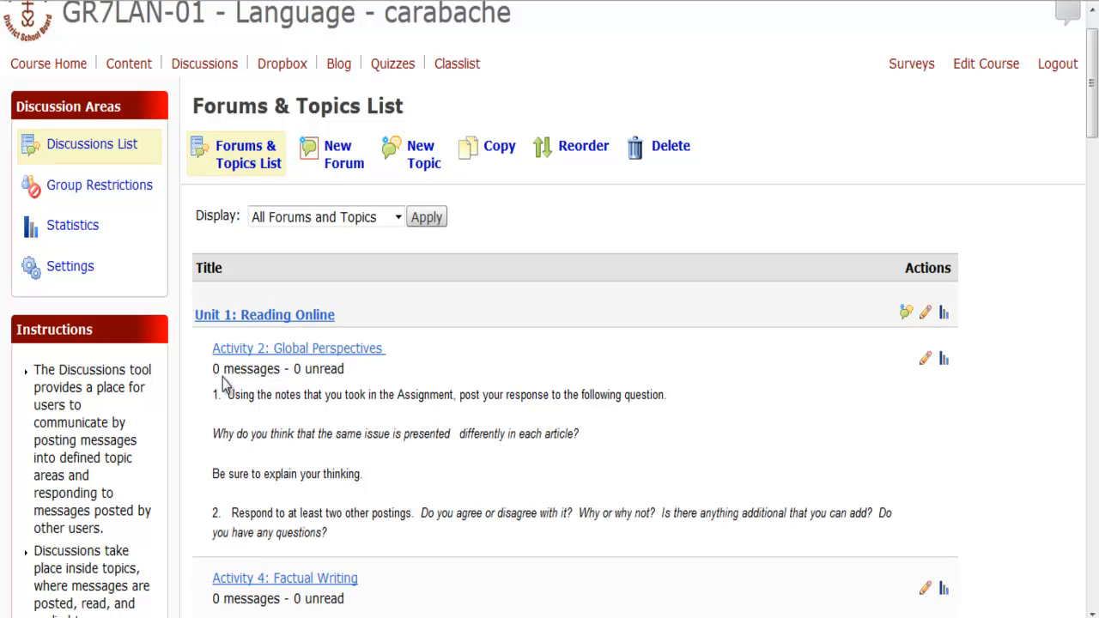
# Open the Activity 2: Global Perspectives topic and bring up a blank new message to view its fields.
pyautogui.click(248, 349)
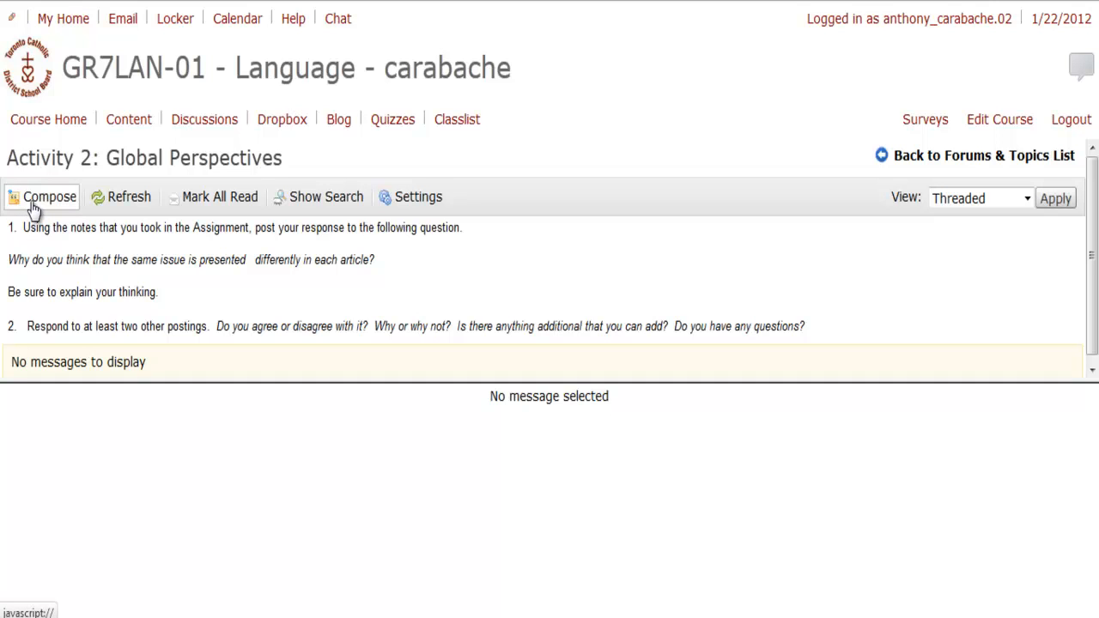
pyautogui.click(39, 198)
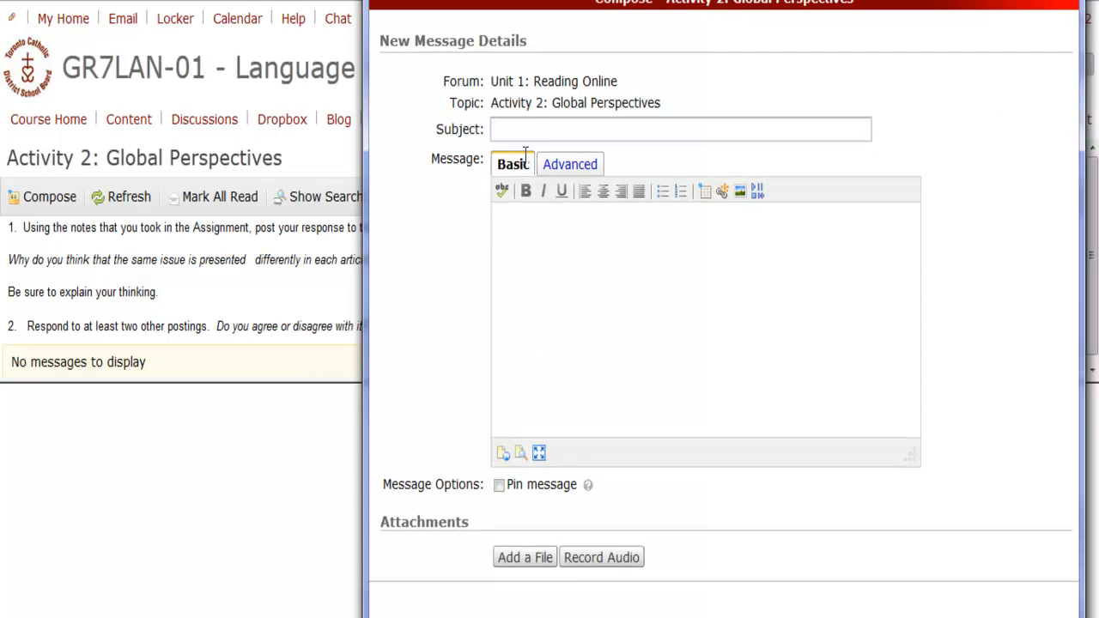
pyautogui.click(527, 123)
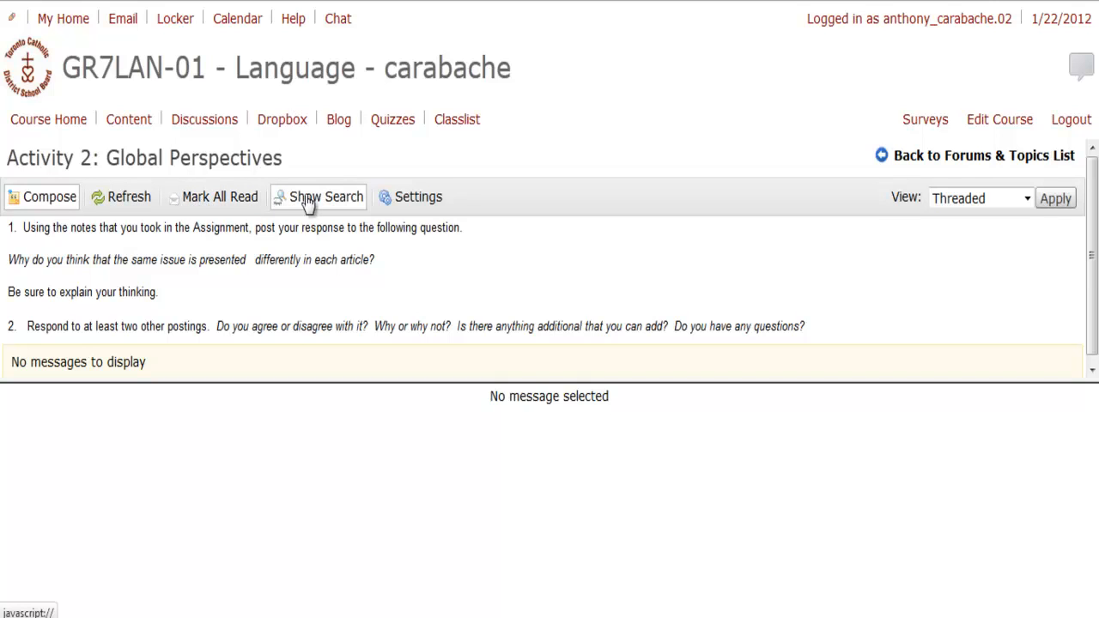
# Review the discussion settings, including display, message list and reply options, and close them without saving.
pyautogui.click(419, 202)
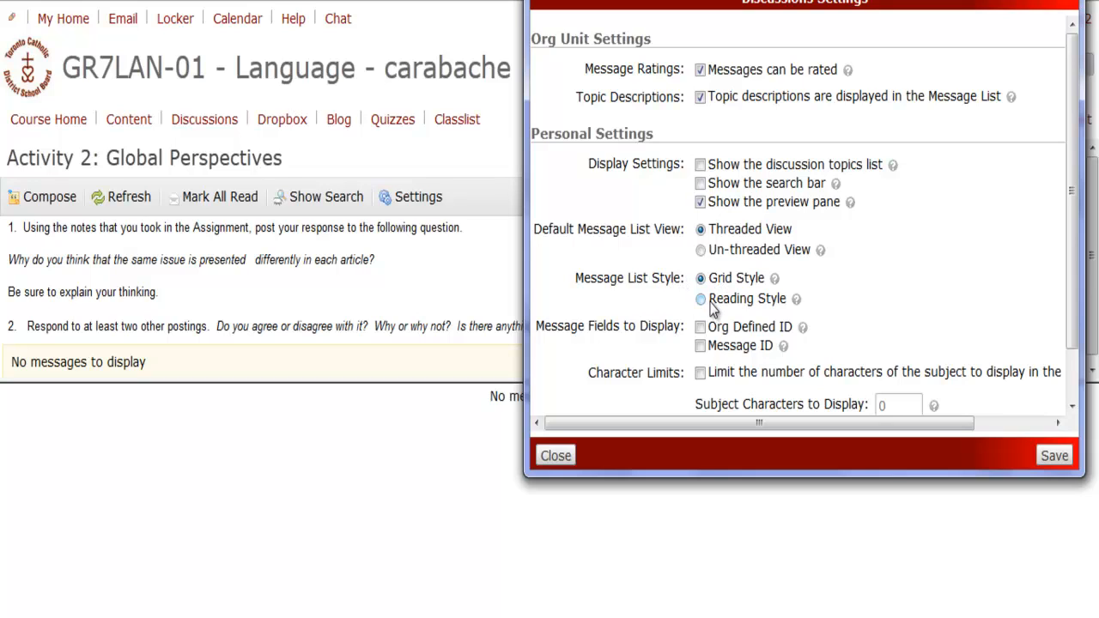
pyautogui.scroll(-1, 713, 296)
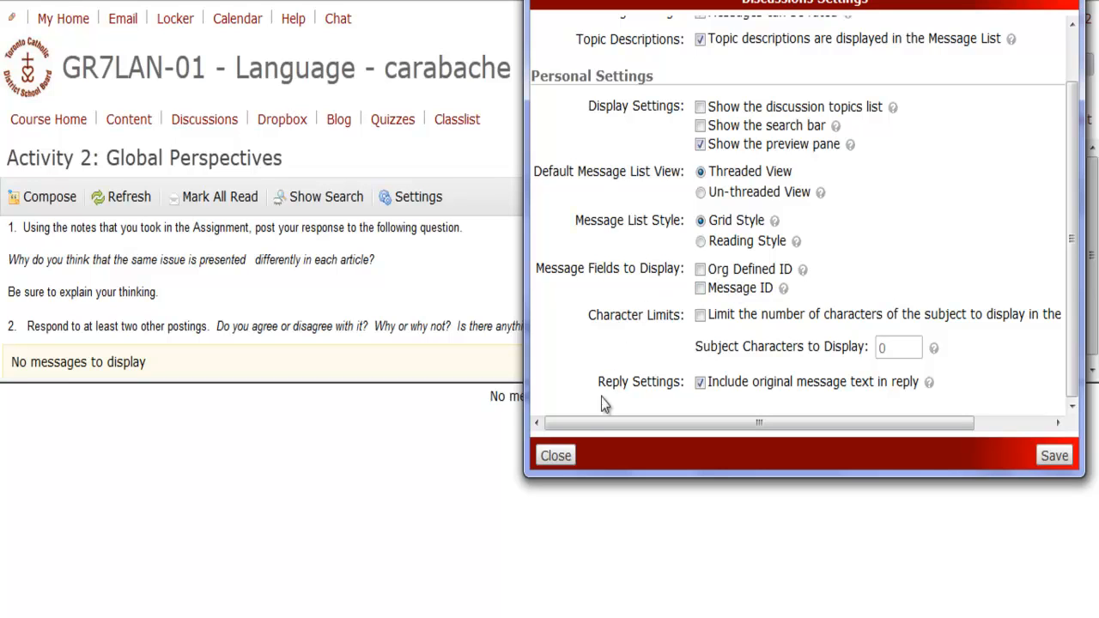
pyautogui.click(559, 456)
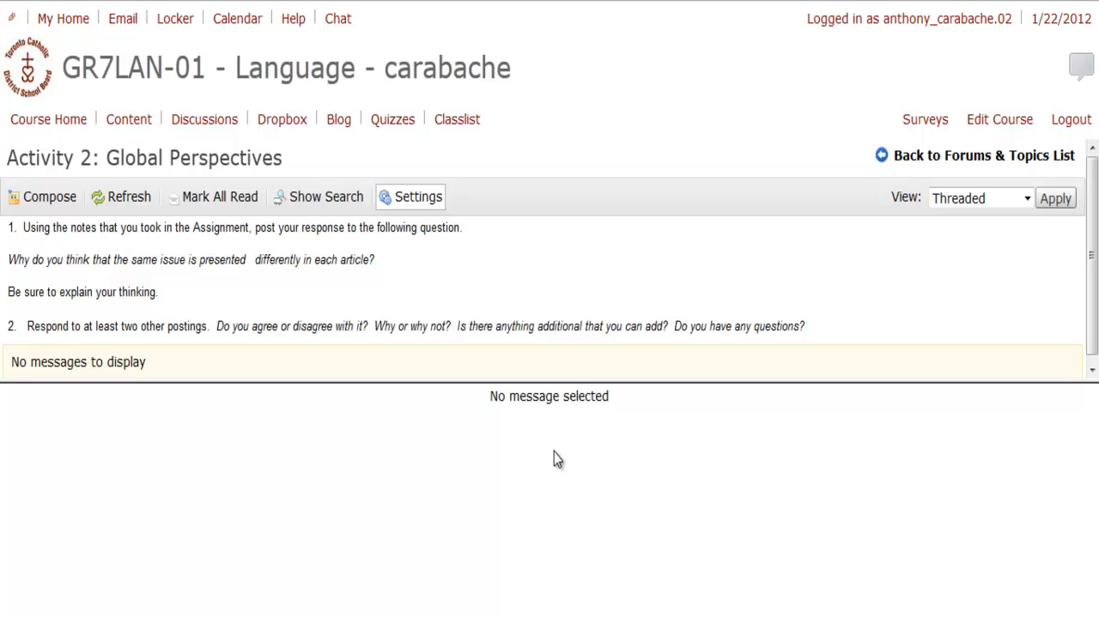
# Apply the Unread Only view to the Activity 2: Global Perspectives message list.
pyautogui.click(971, 203)
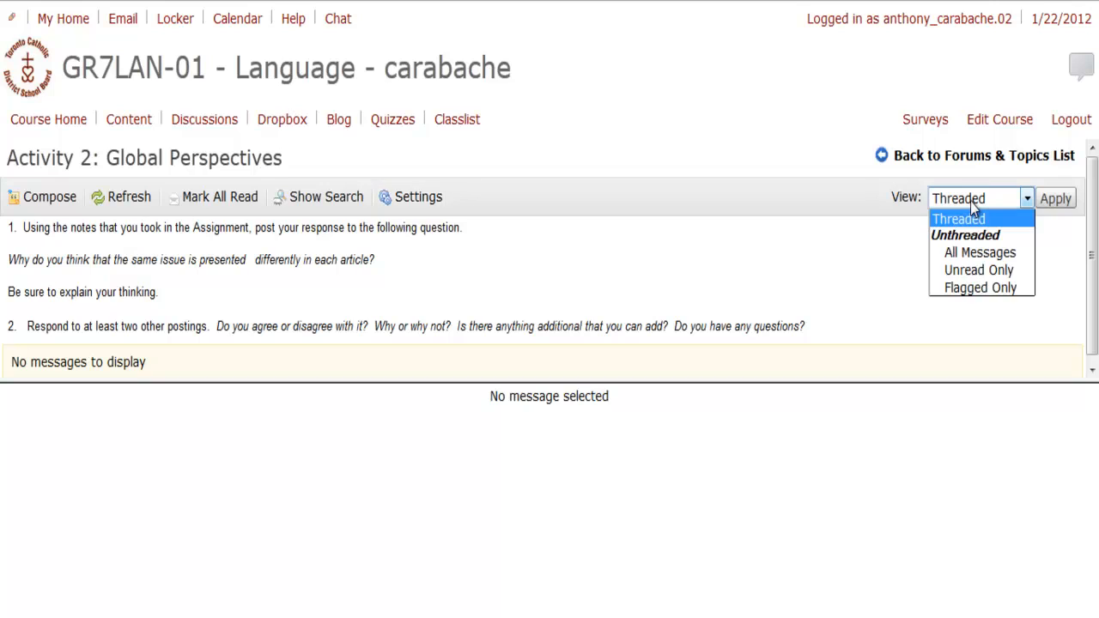
pyautogui.click(972, 269)
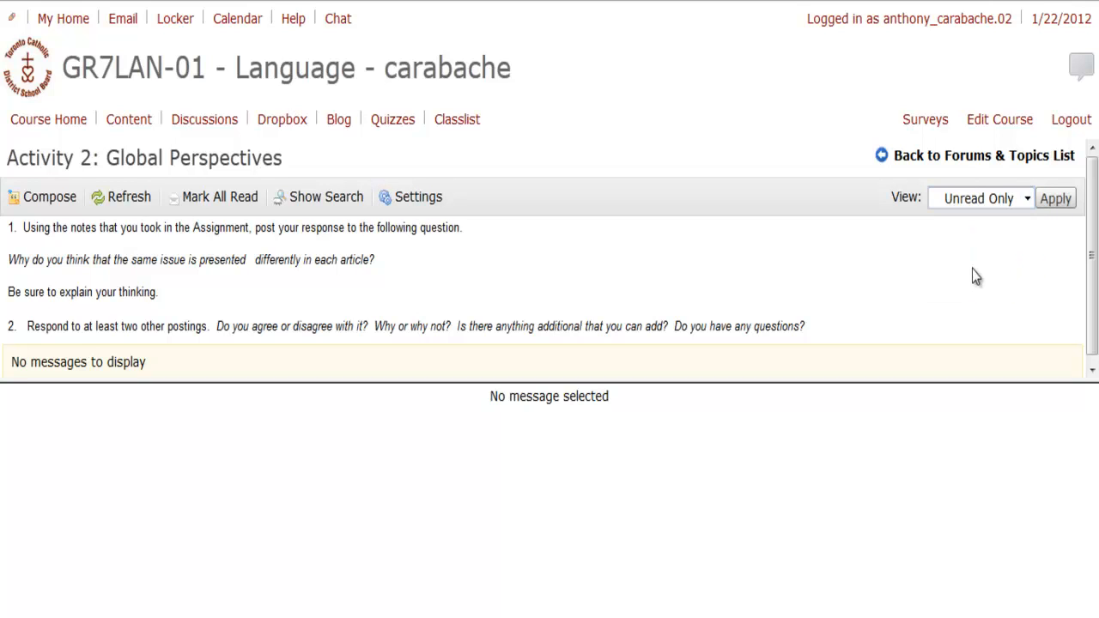
pyautogui.click(1053, 202)
# Return to the discussions list and start a new forum titled "Discussions Etiquette".
pyautogui.click(199, 125)
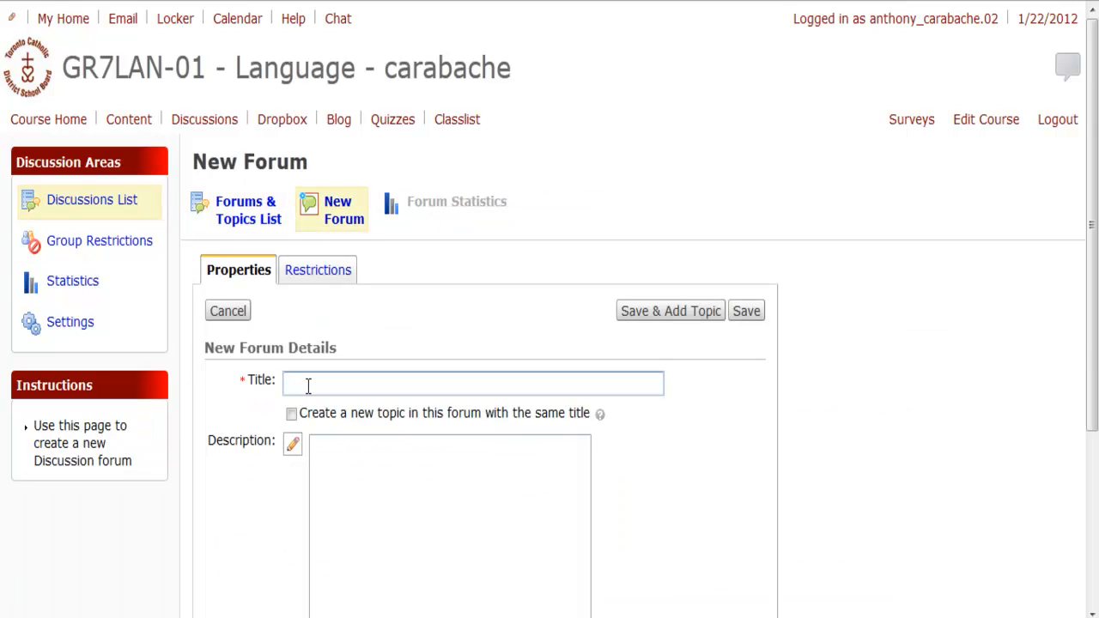
pyautogui.write('Discussions Etiquette')
pyautogui.click(325, 346)
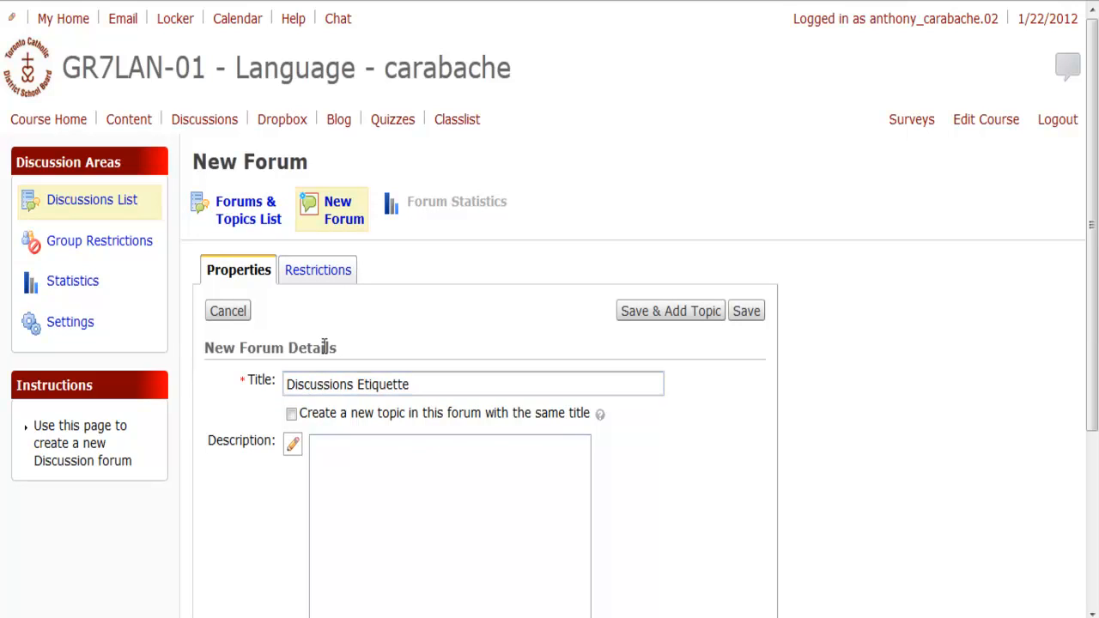
# Open the description editor of the new forum and look over its message options.
pyautogui.scroll(-3, 333, 335)
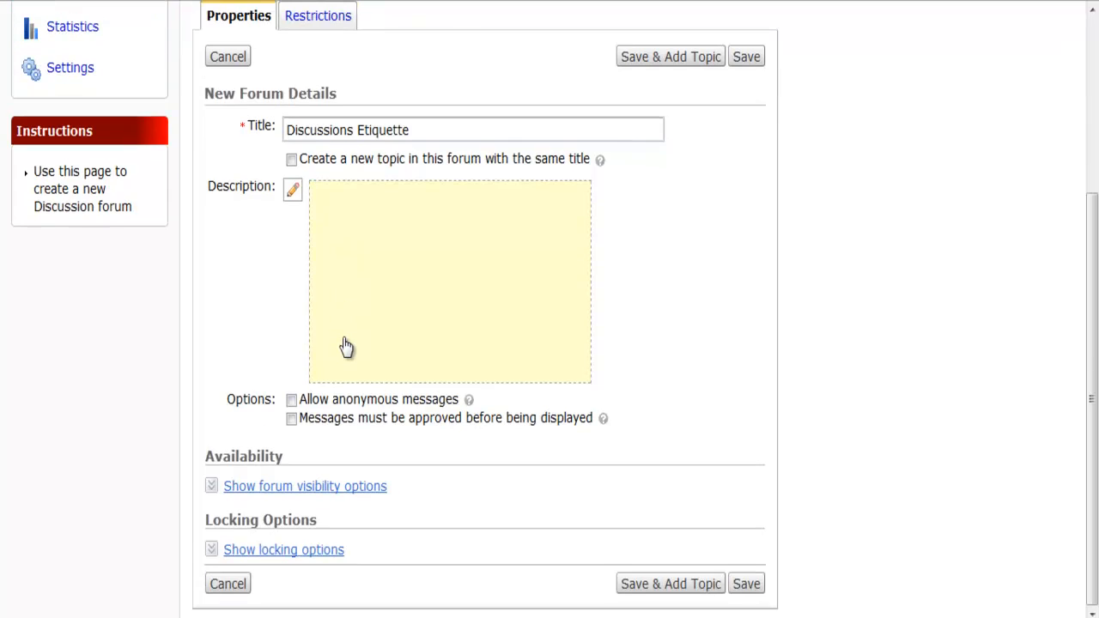
pyautogui.click(374, 247)
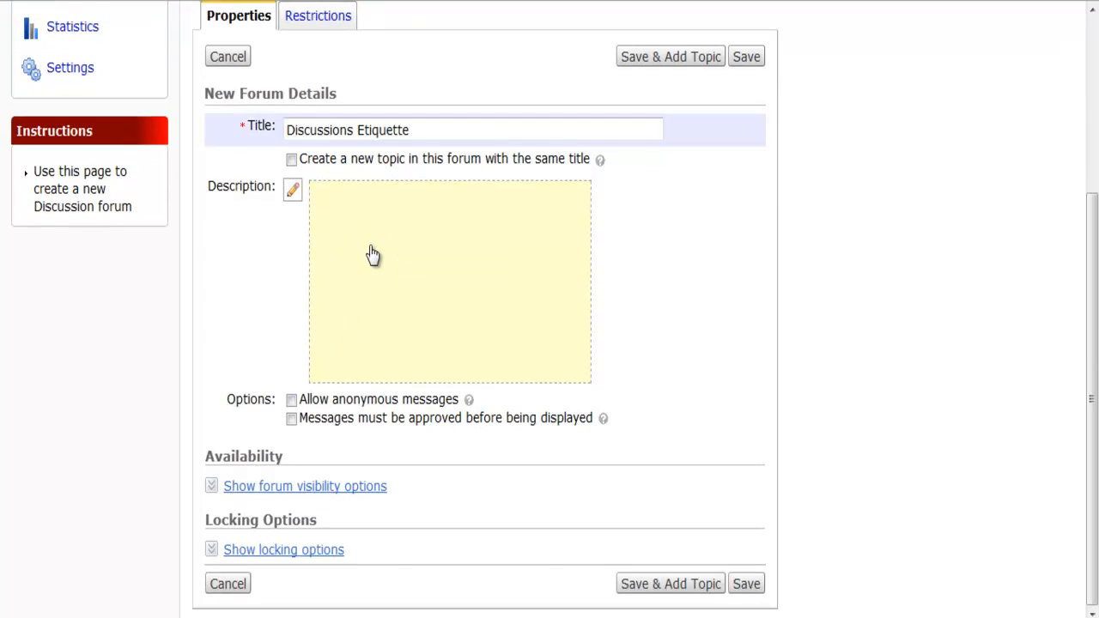
pyautogui.click(351, 465)
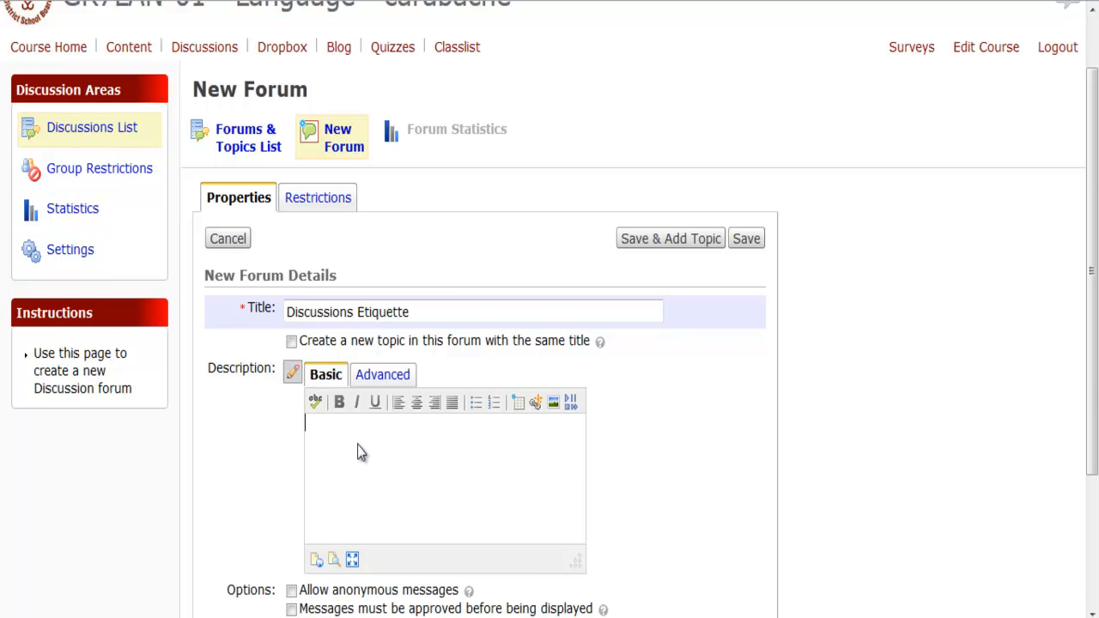
pyautogui.scroll(-2, 357, 453)
pyautogui.scroll(-1, 338, 461)
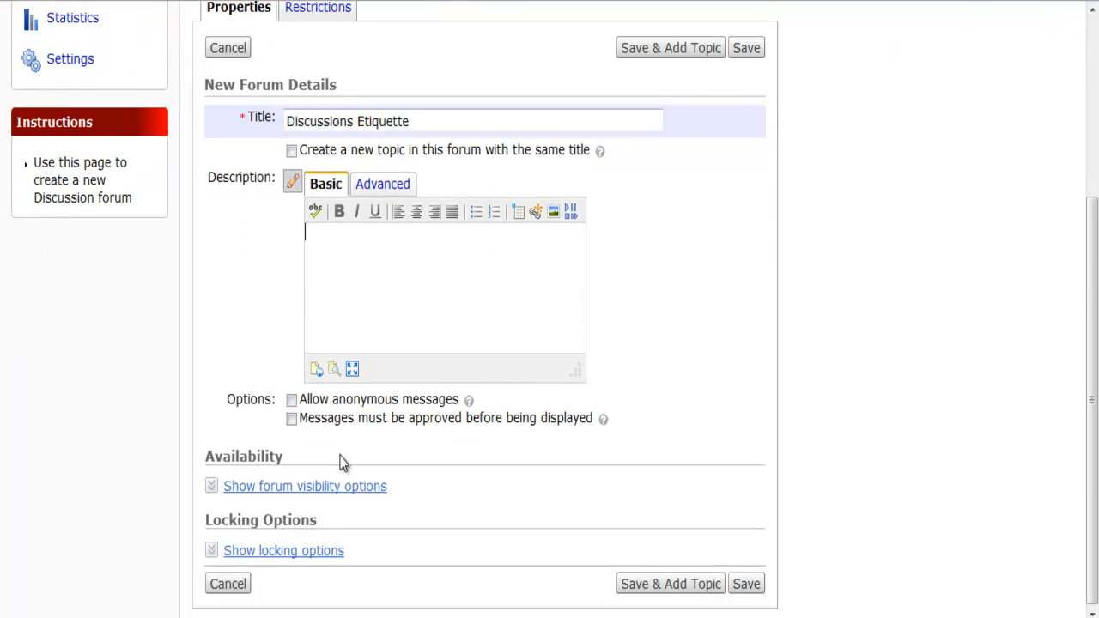
pyautogui.scroll(2, 344, 421)
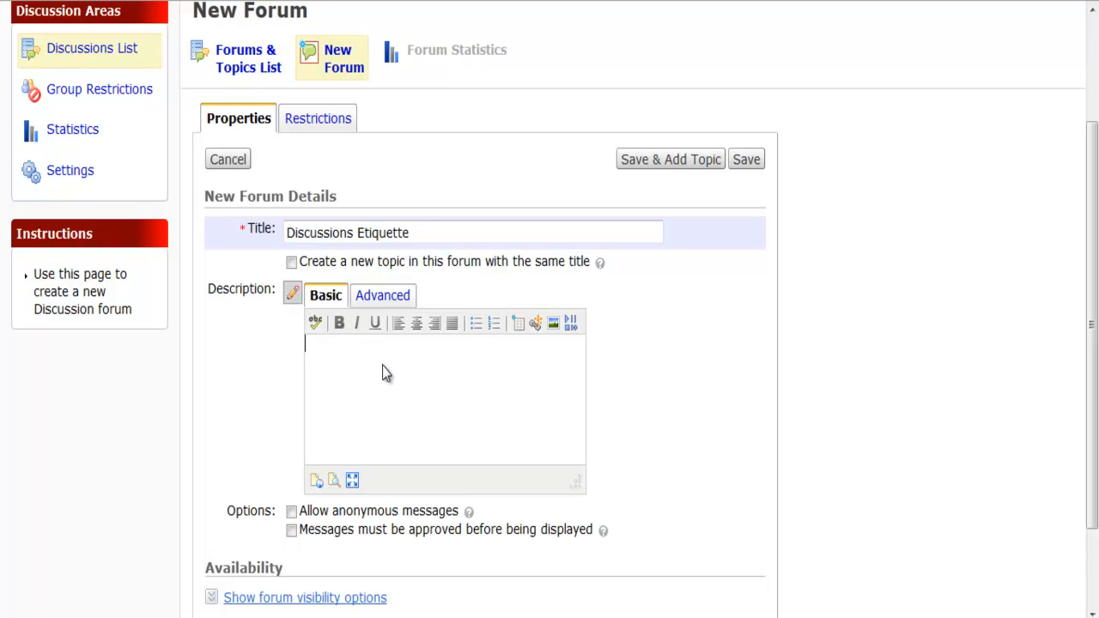
pyautogui.scroll(-3, 387, 371)
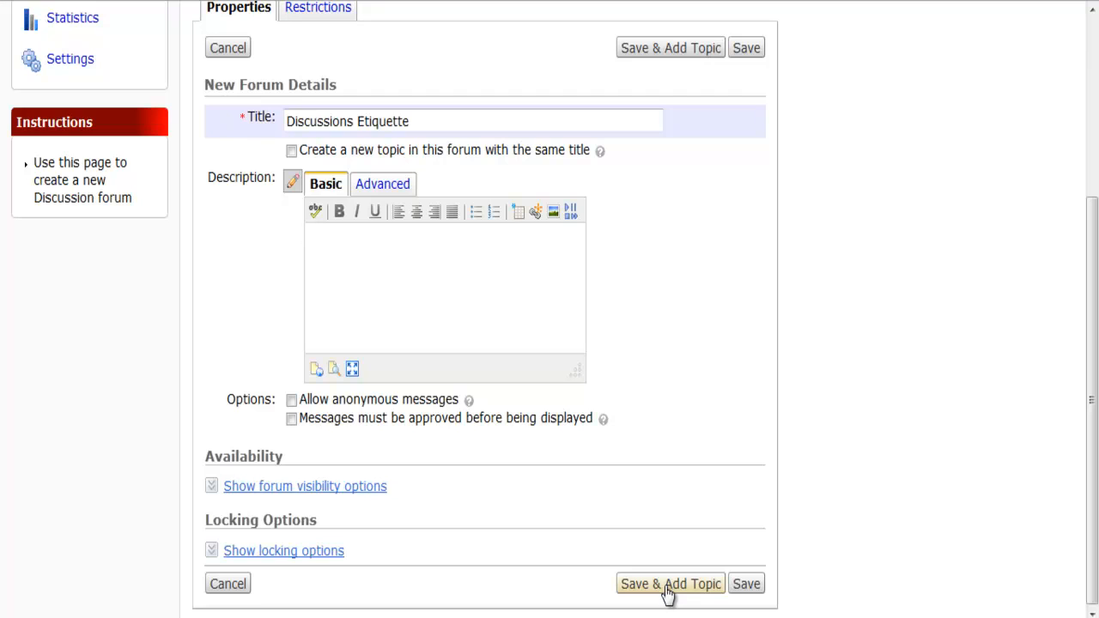
# Expand the forum's visibility and locking options for review, and save the forum while proceeding to add a topic.
pyautogui.click(214, 489)
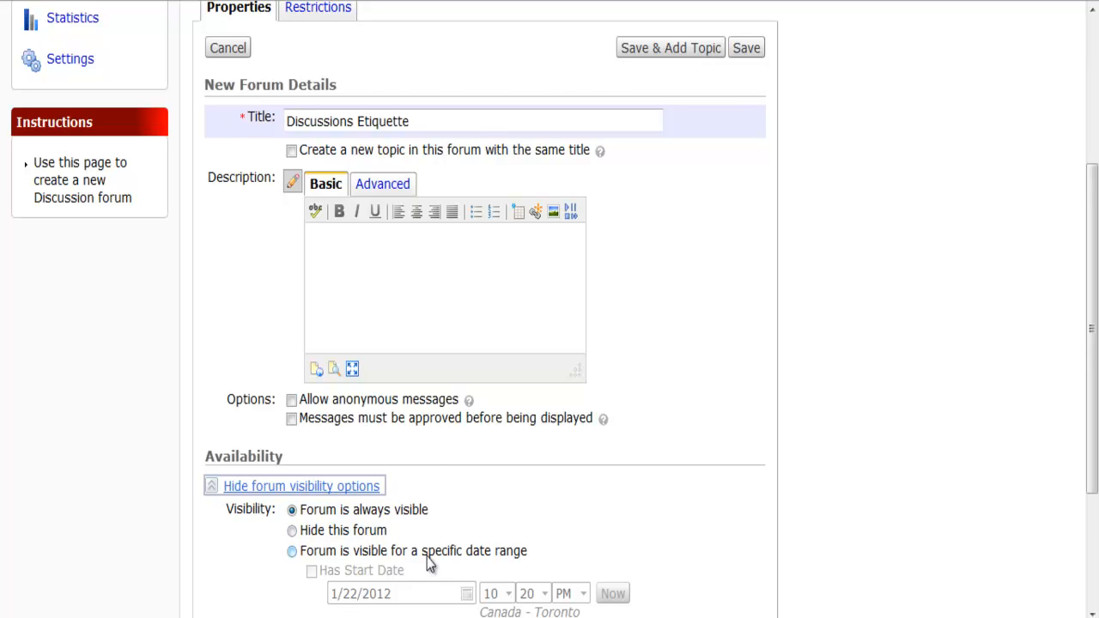
pyautogui.scroll(-2, 429, 559)
pyautogui.scroll(-2, 419, 527)
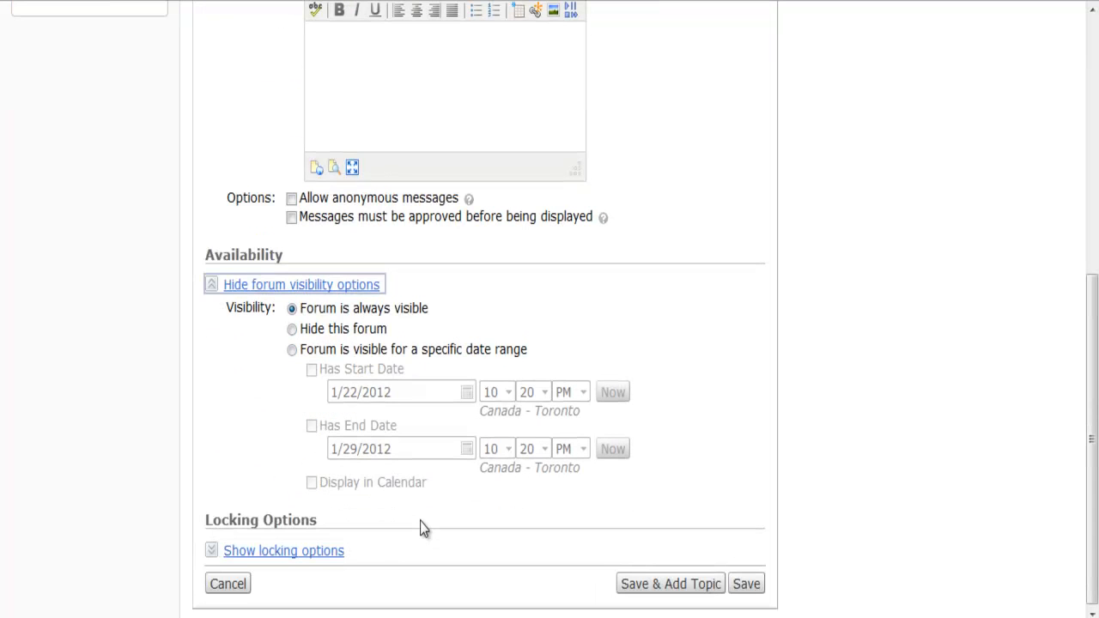
pyautogui.click(220, 552)
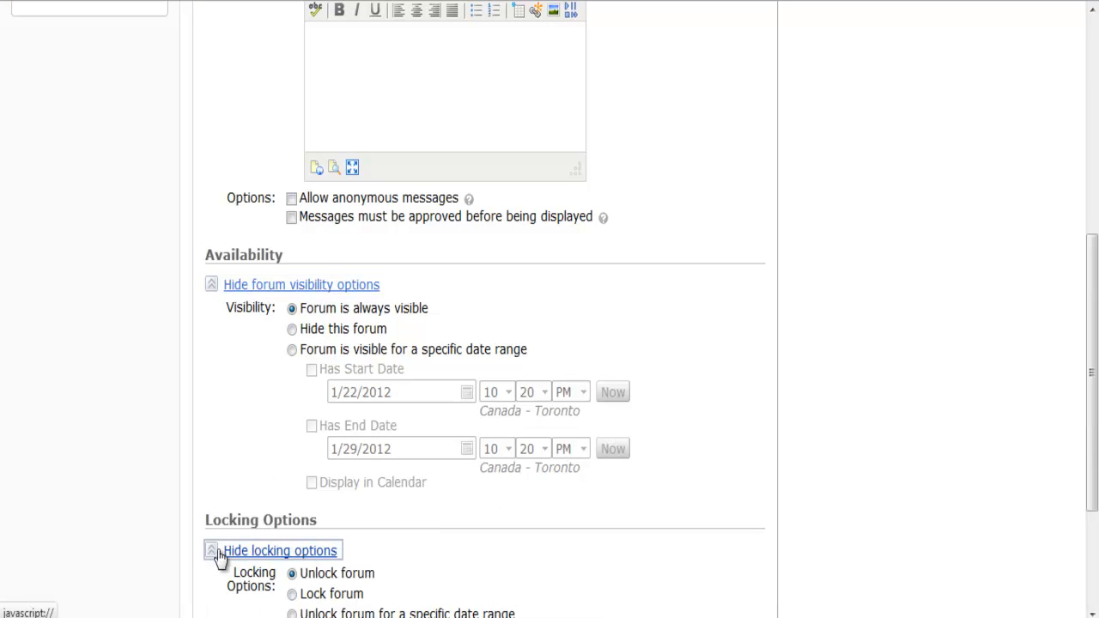
pyautogui.scroll(-2, 363, 541)
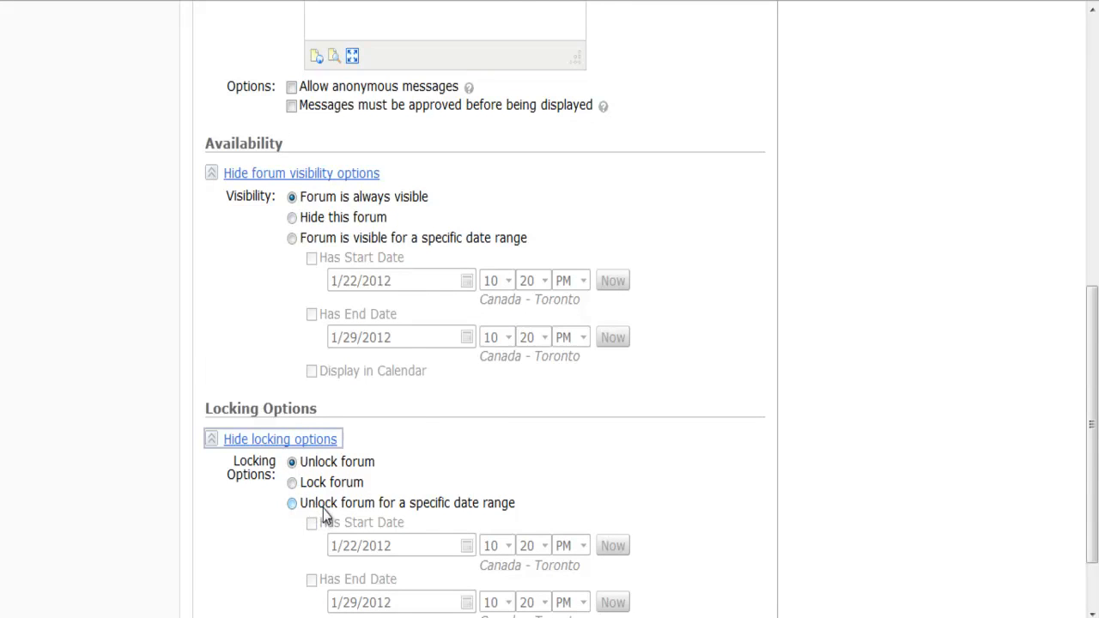
pyautogui.scroll(-2, 326, 517)
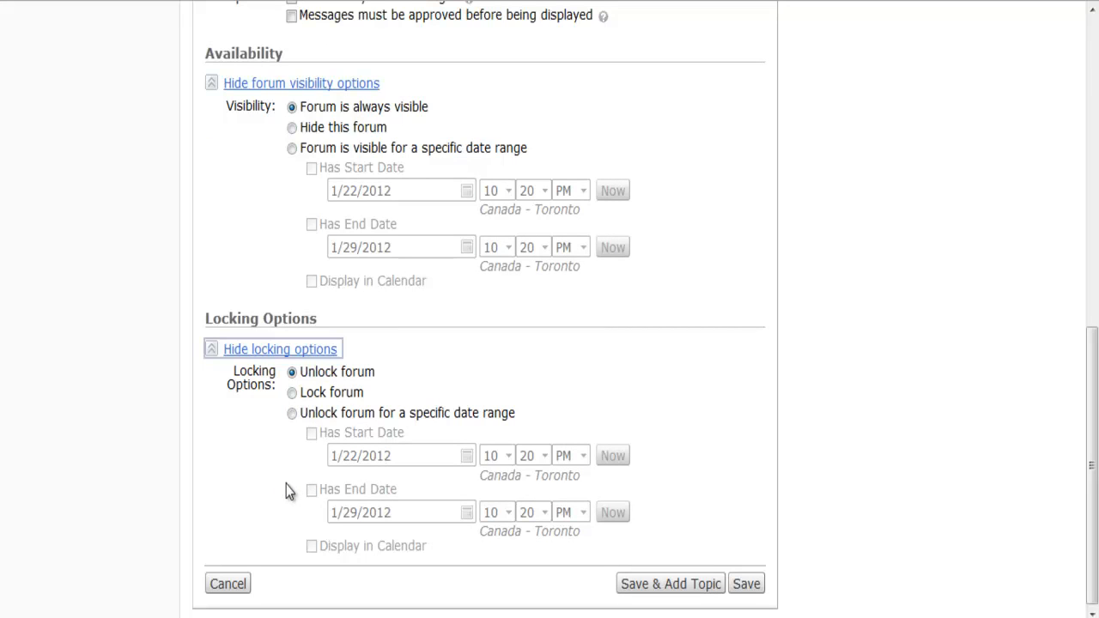
pyautogui.click(644, 592)
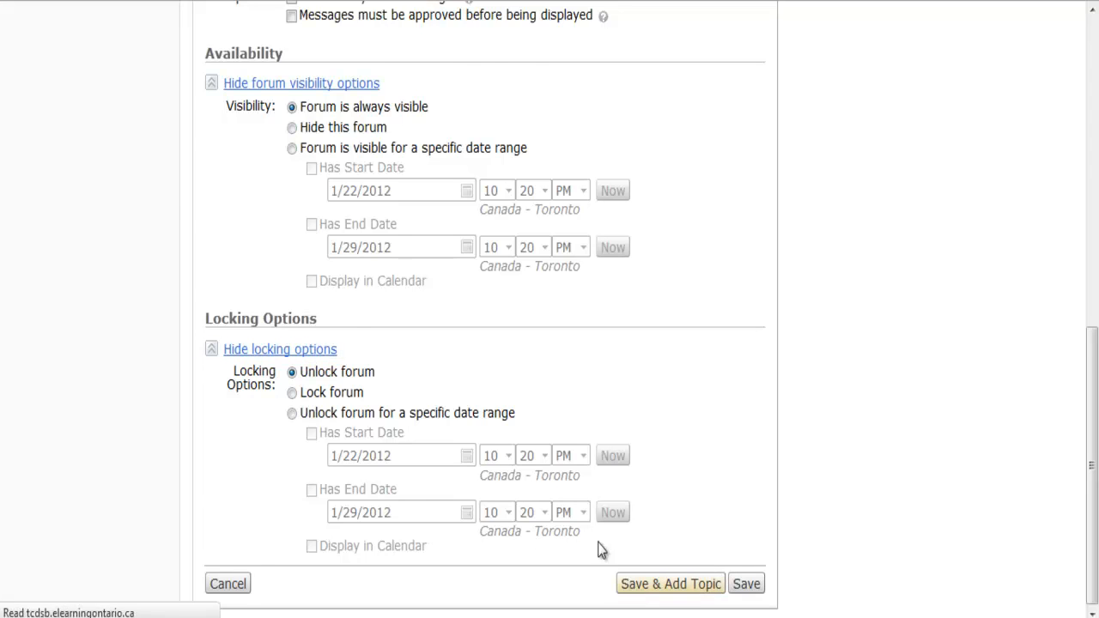
# Title the new topic "How to be Constructive in an online Discussion" and save it, starting another topic.
pyautogui.click(328, 417)
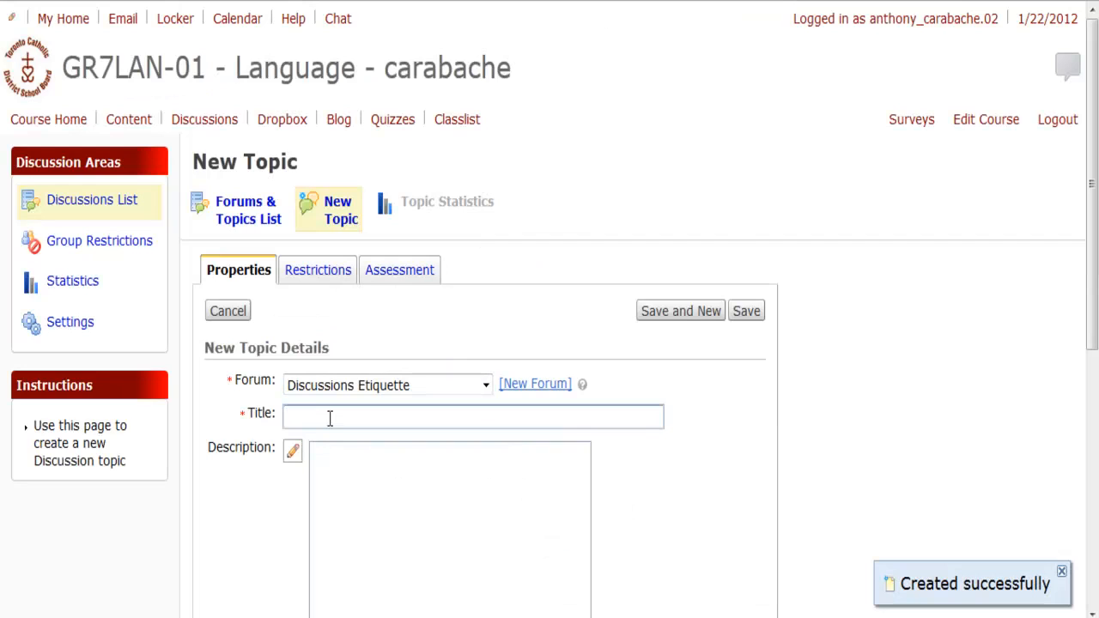
pyautogui.write('How to')
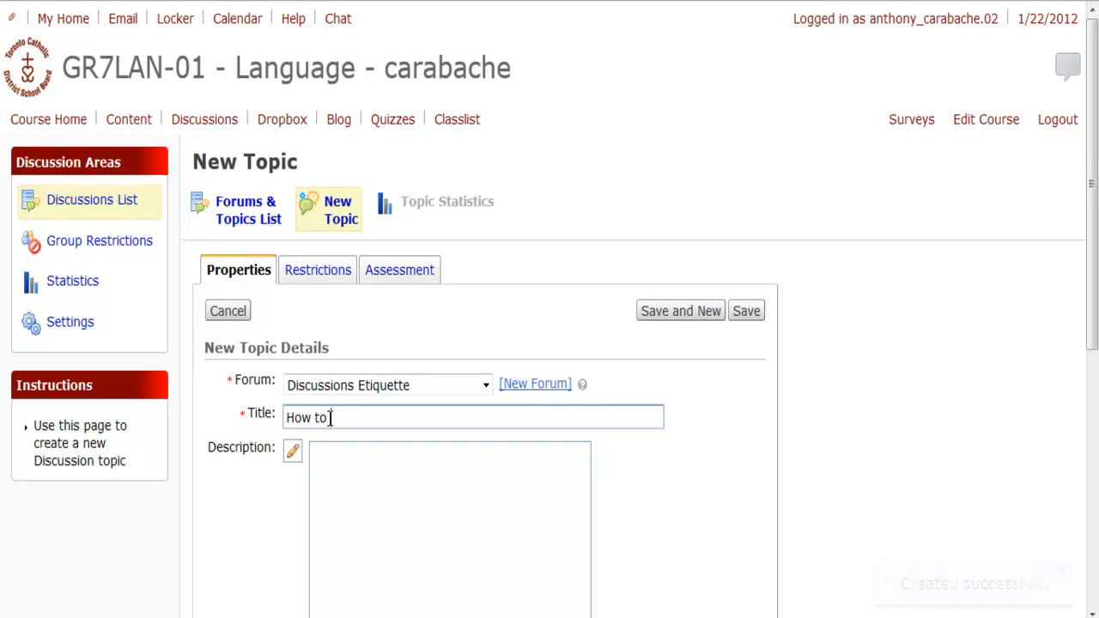
pyautogui.write(' be Constr')
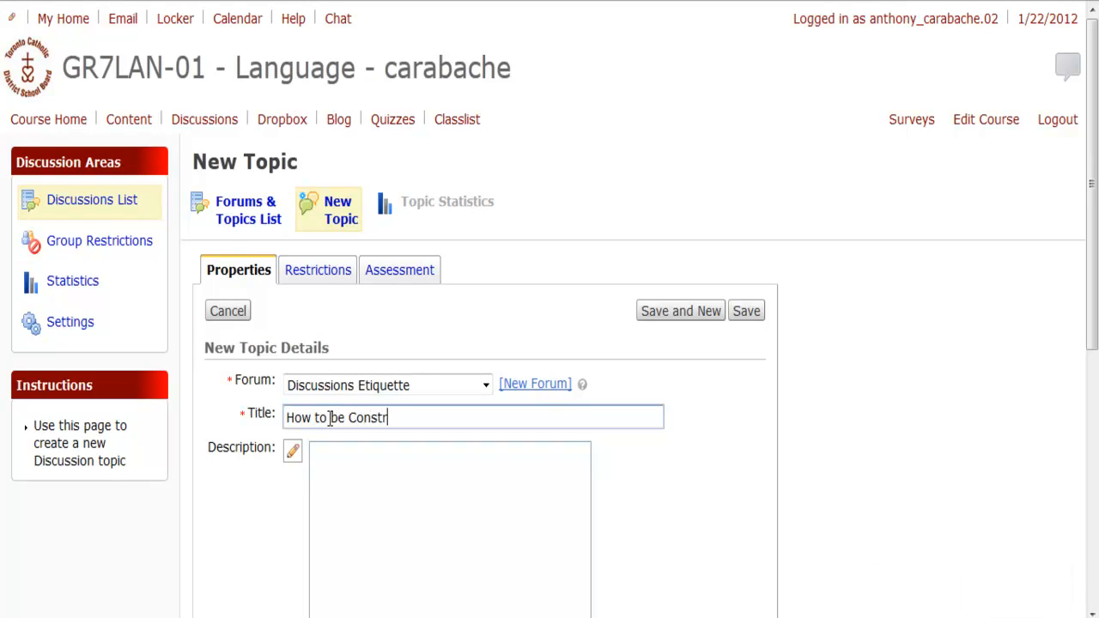
pyautogui.write('uctive in an online D')
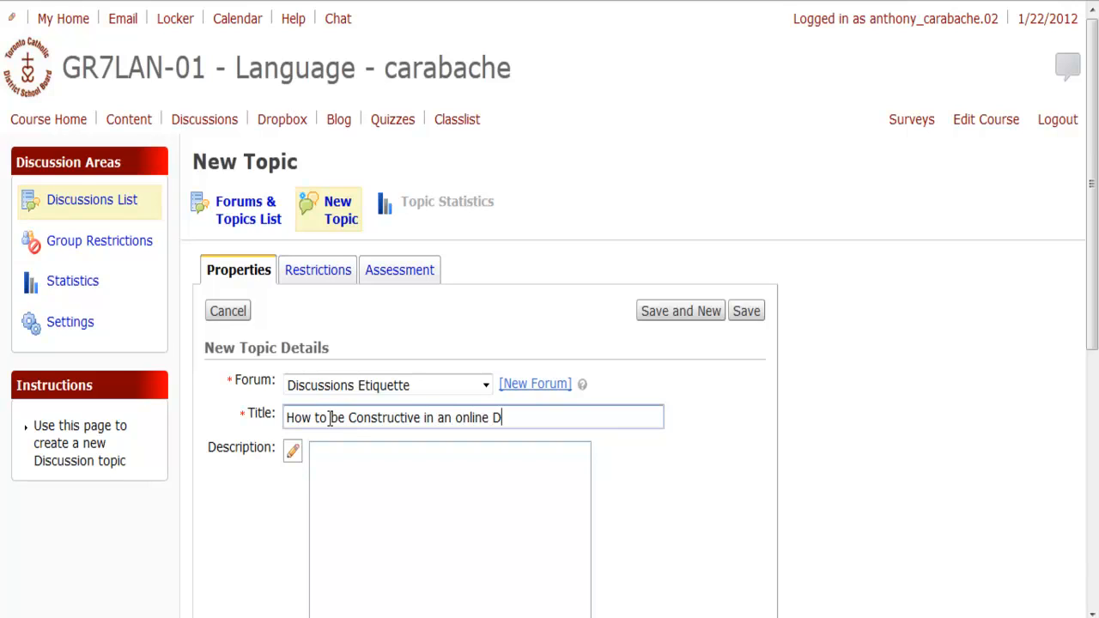
pyautogui.write('iscussion')
pyautogui.click(666, 318)
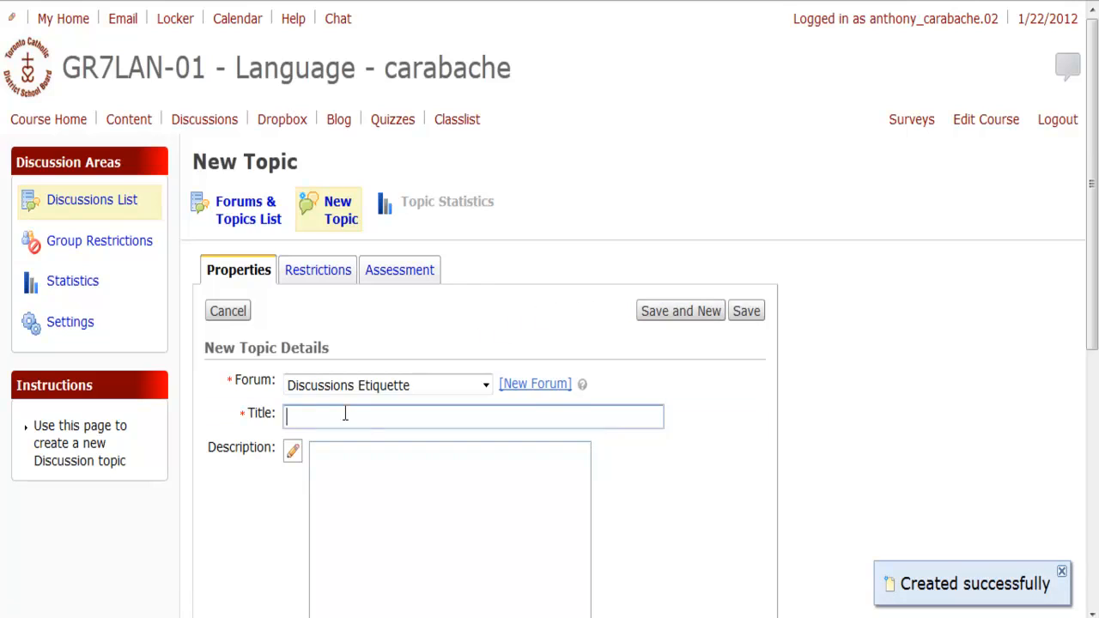
# Title the second topic "Use of Language in an Online Discussion" and save it in the Discussions Etiquette forum.
pyautogui.write('USe')
pyautogui.press('BackSpace')
pyautogui.press('BackSpace')
pyautogui.write('se of Language')
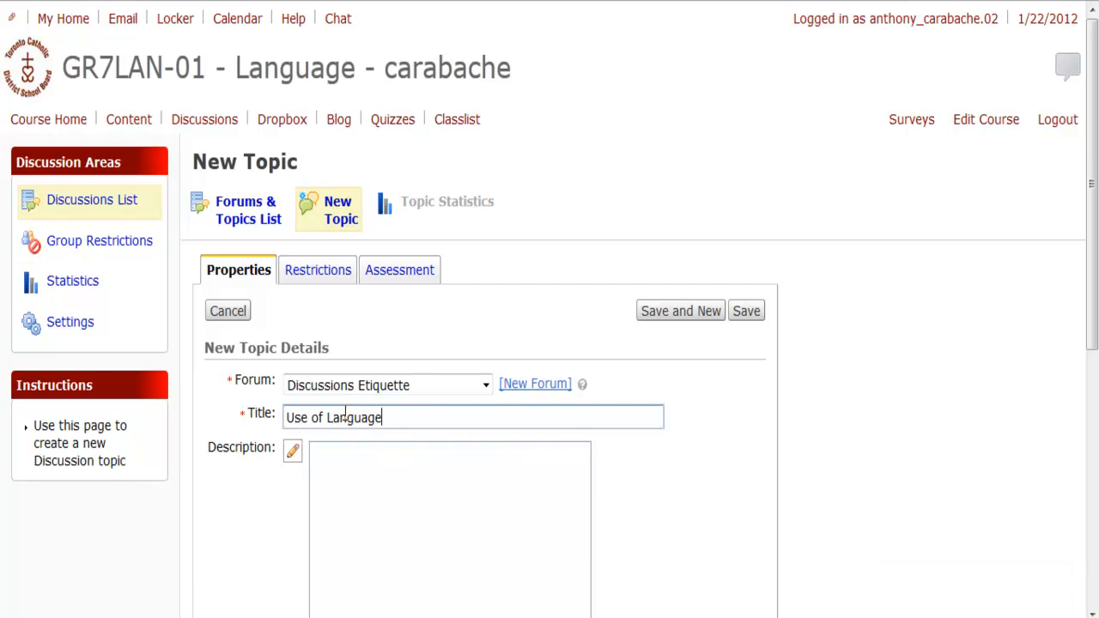
pyautogui.write(' in an Online Discussion')
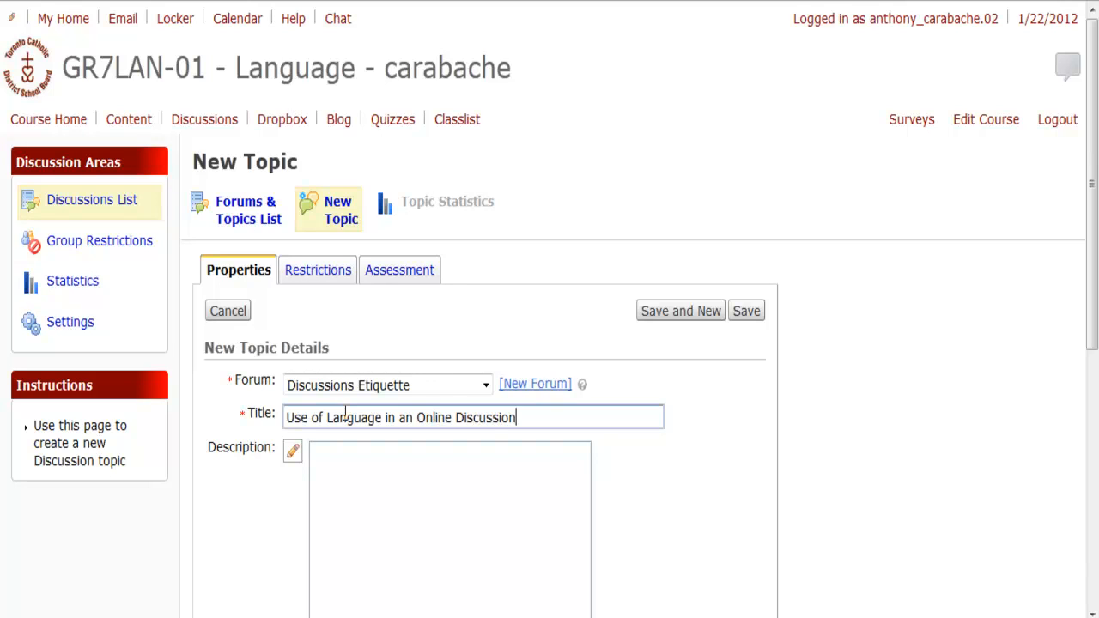
pyautogui.click(740, 314)
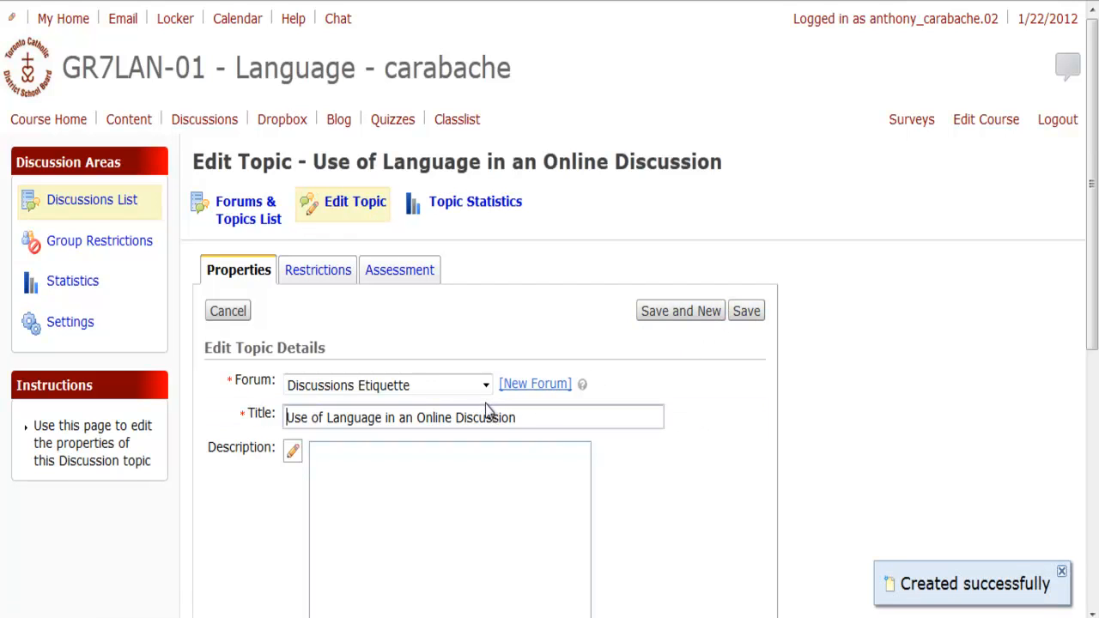
# Return to the forums and topics list and examine the Discussions Etiquette forum with its two topics.
pyautogui.click(250, 211)
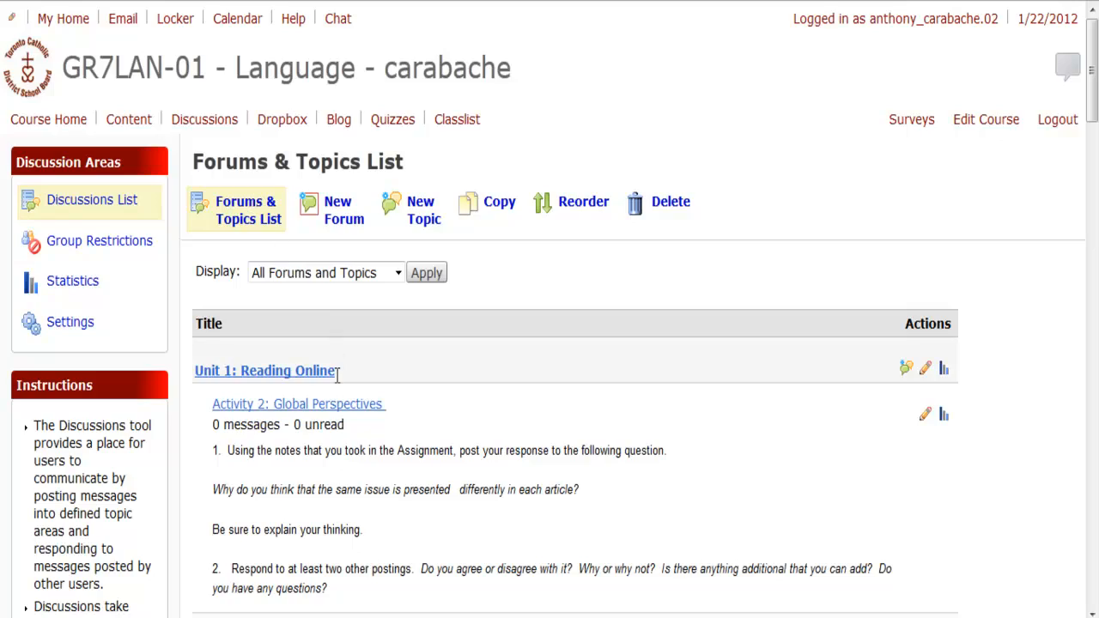
pyautogui.scroll(-20, 339, 374)
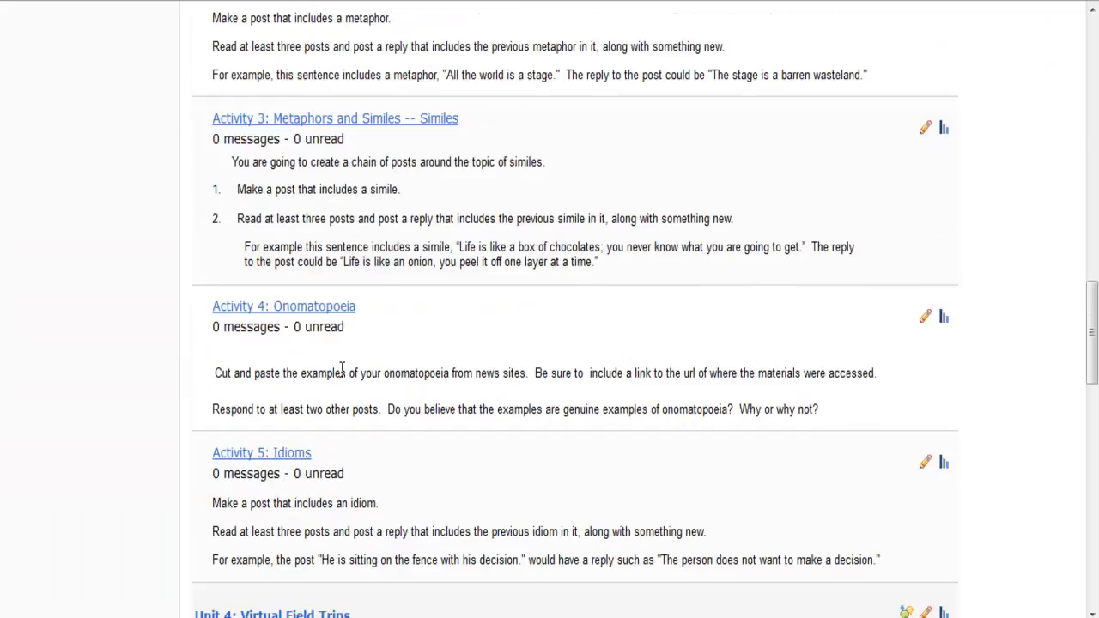
pyautogui.scroll(-10, 342, 370)
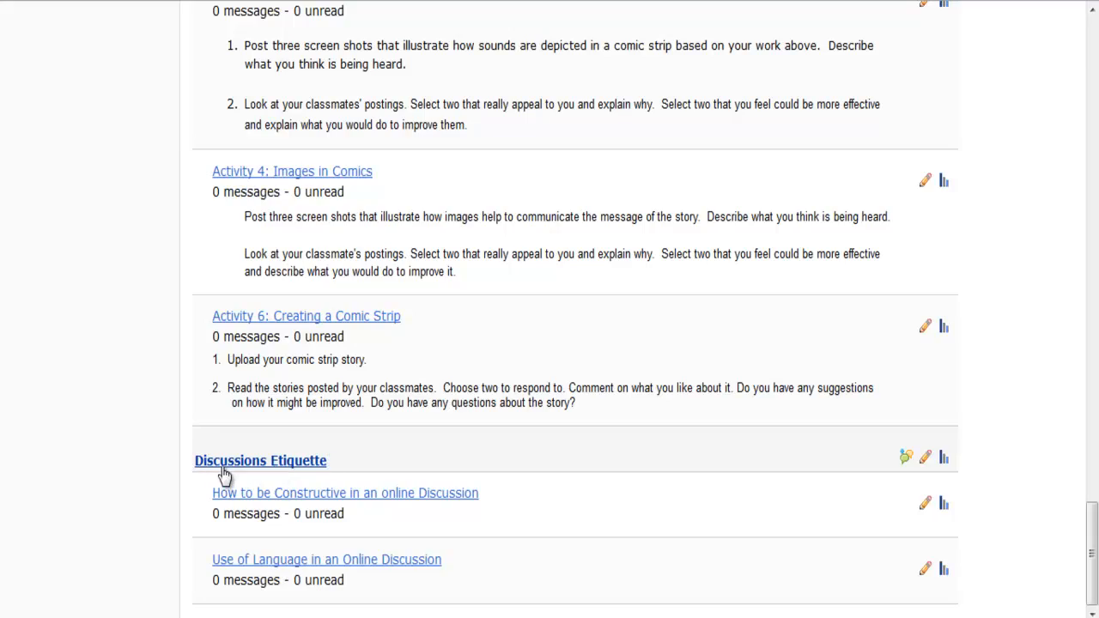
pyautogui.scroll(10, 225, 508)
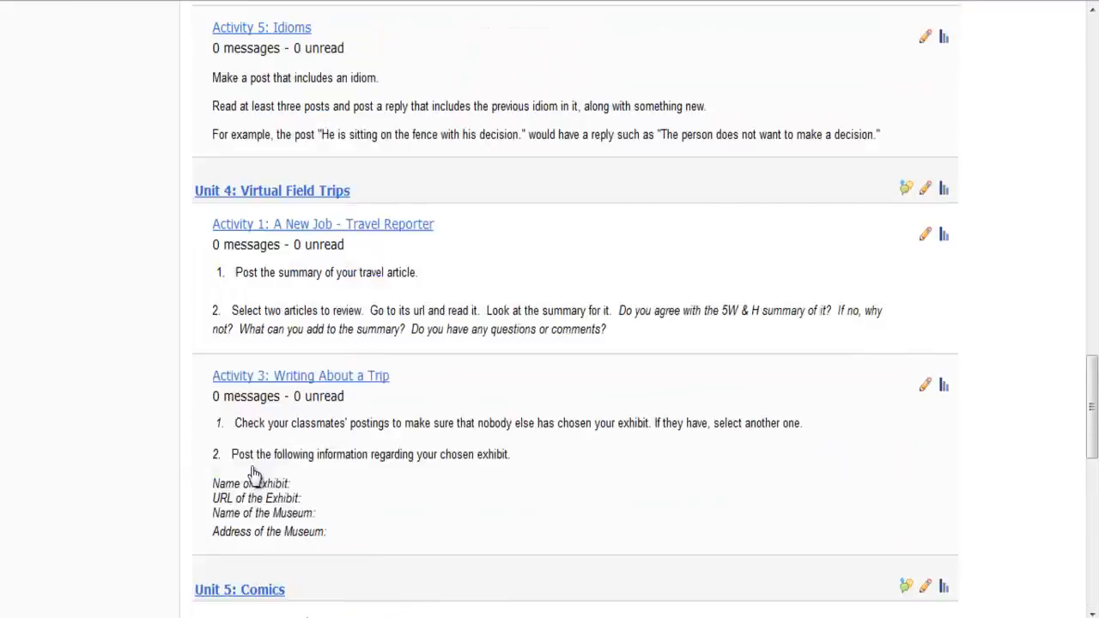
pyautogui.scroll(15, 254, 474)
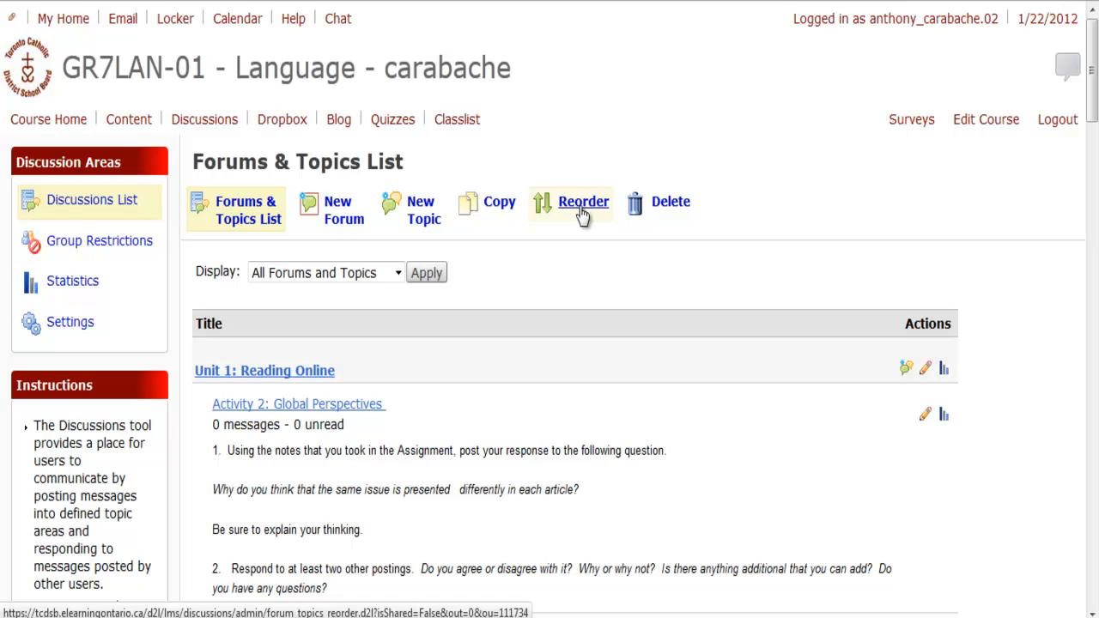
# Start deleting forums and topics, try toggling the whole Unit 1: Reading Online forum, and select its Activity 4 and Activity 2 topics individually.
pyautogui.click(669, 206)
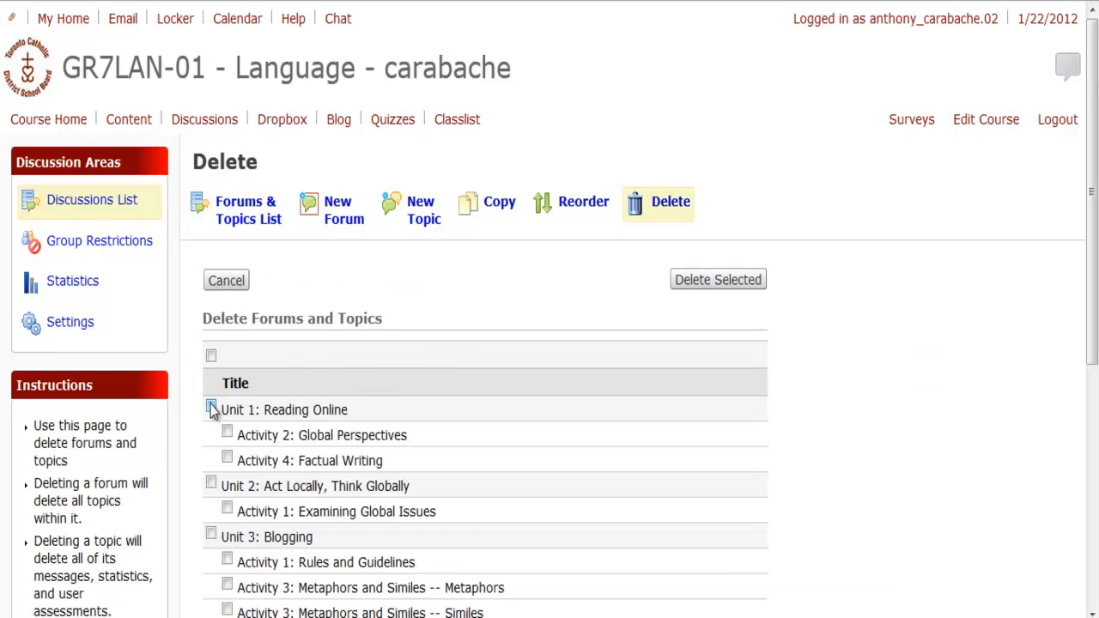
pyautogui.click(211, 407)
pyautogui.click(212, 408)
pyautogui.click(211, 406)
pyautogui.click(212, 407)
pyautogui.click(227, 457)
pyautogui.click(227, 433)
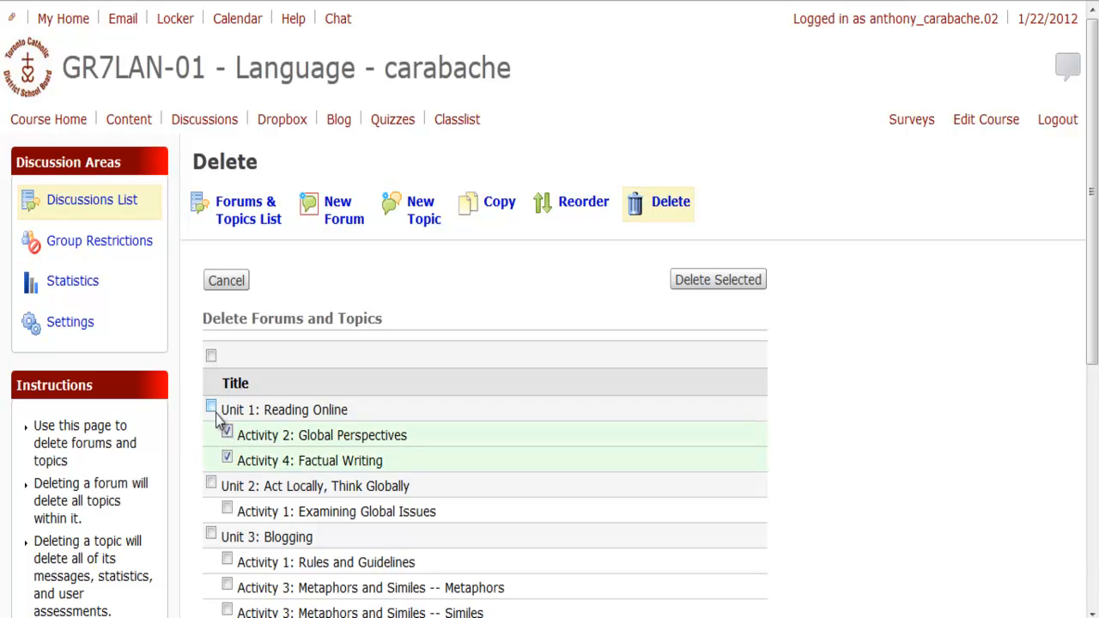
# Mark the Unit 1, Unit 2 and Unit 3 forums with all their topics for deletion, and cancel without deleting them.
pyautogui.click(212, 408)
pyautogui.click(211, 483)
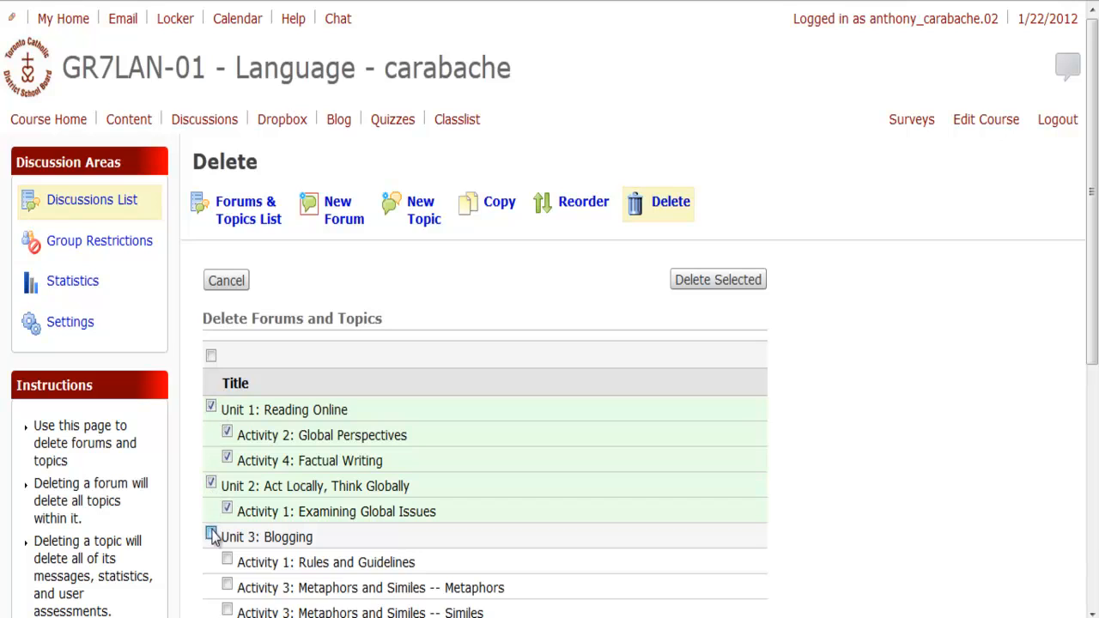
pyautogui.click(211, 533)
pyautogui.scroll(-3, 215, 515)
pyautogui.scroll(3, 345, 419)
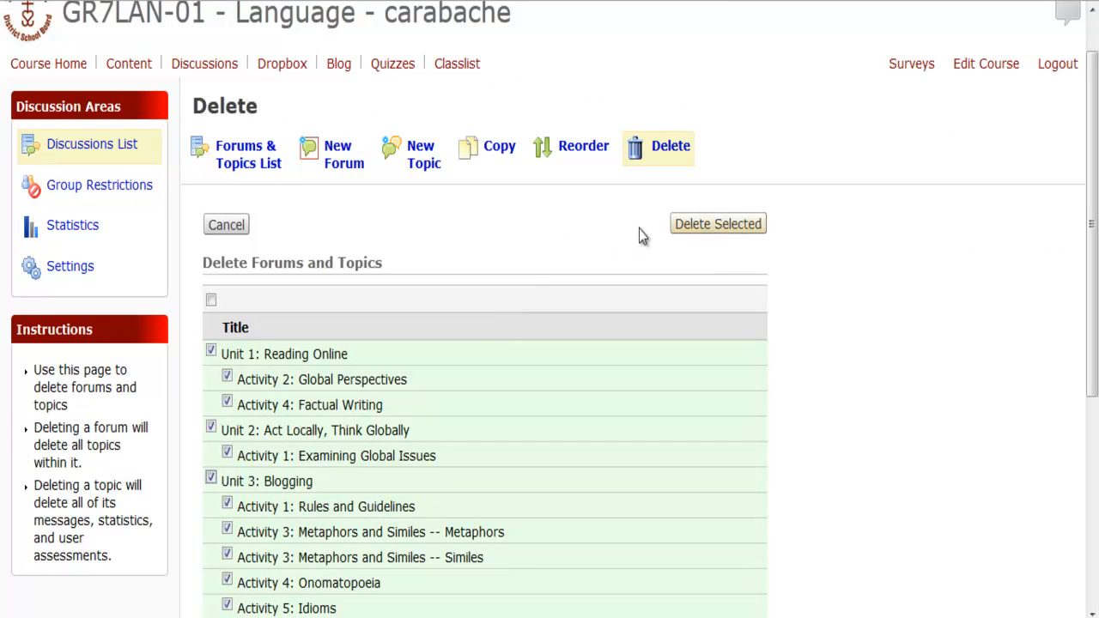
pyautogui.click(225, 227)
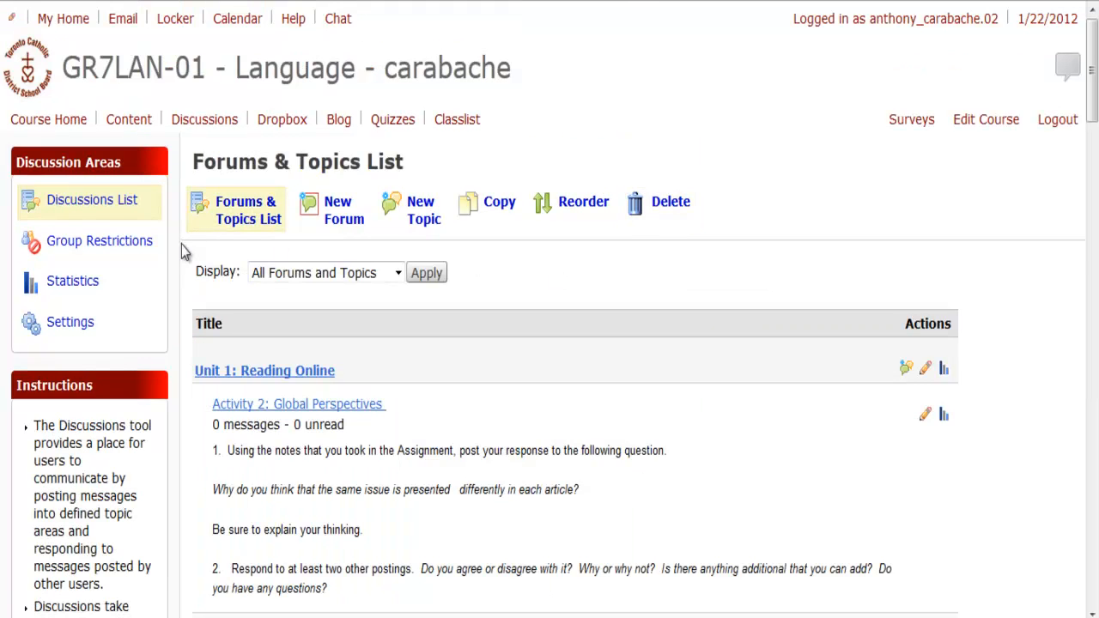